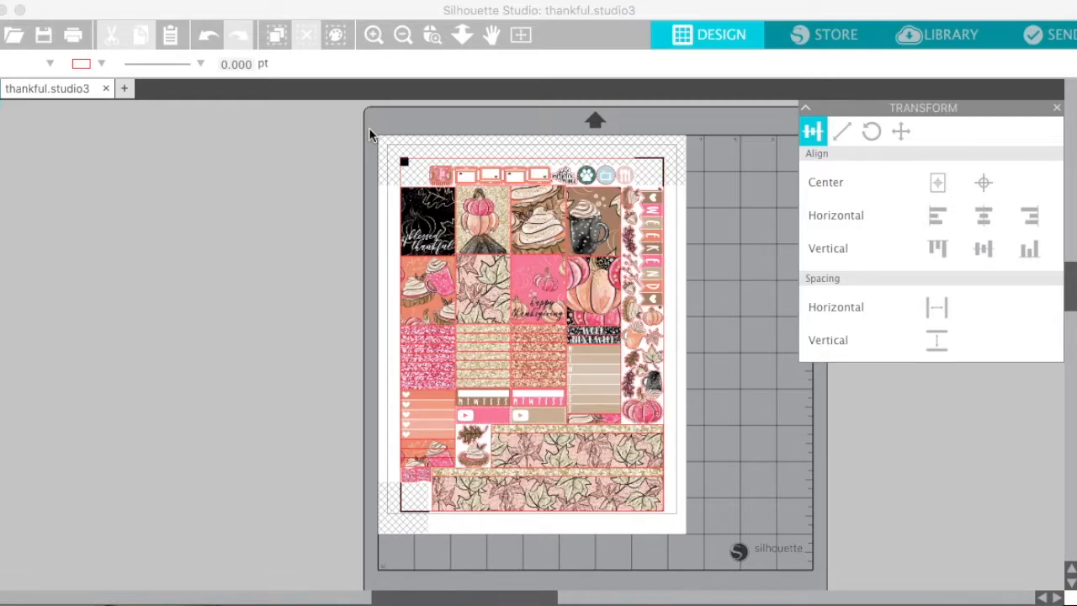
pyautogui.moveTo(368, 128); pyautogui.dragTo(709, 547)
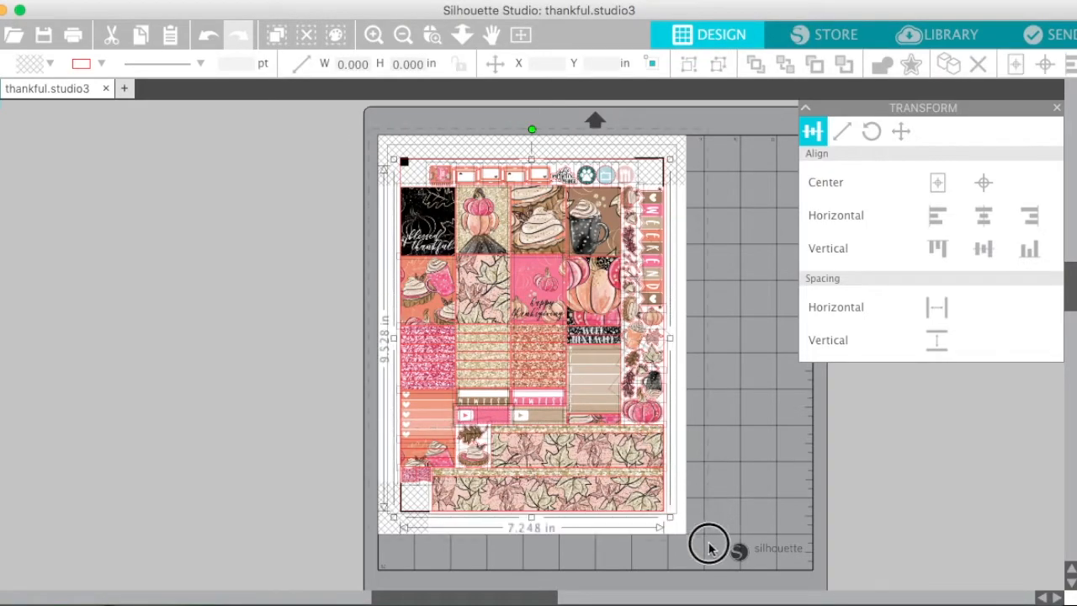
pyautogui.click(369, 138)
pyautogui.rightClick(310, 169)
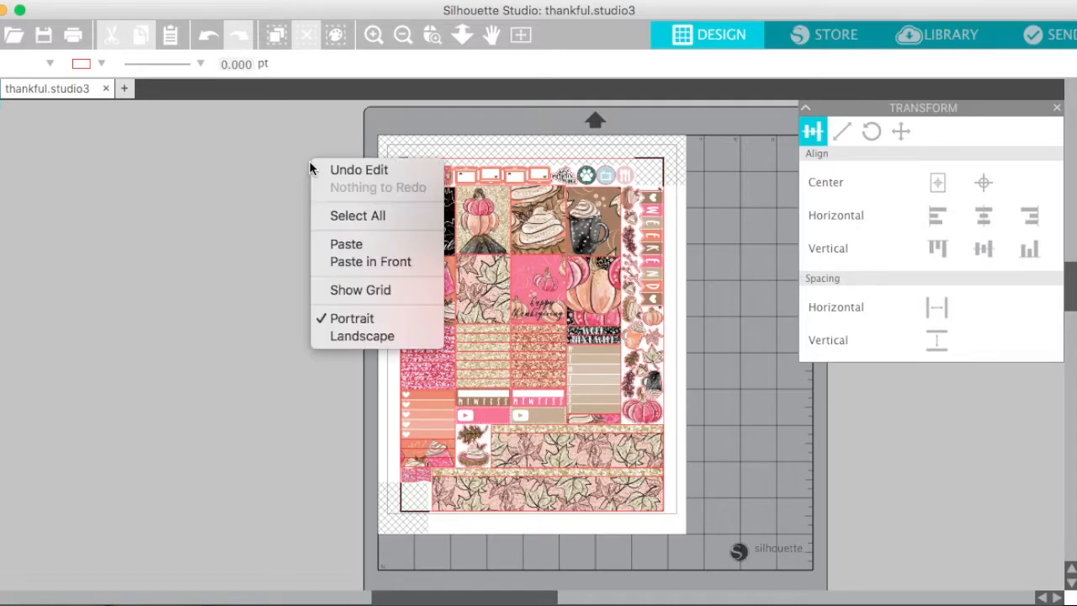
pyautogui.rightClick(265, 163)
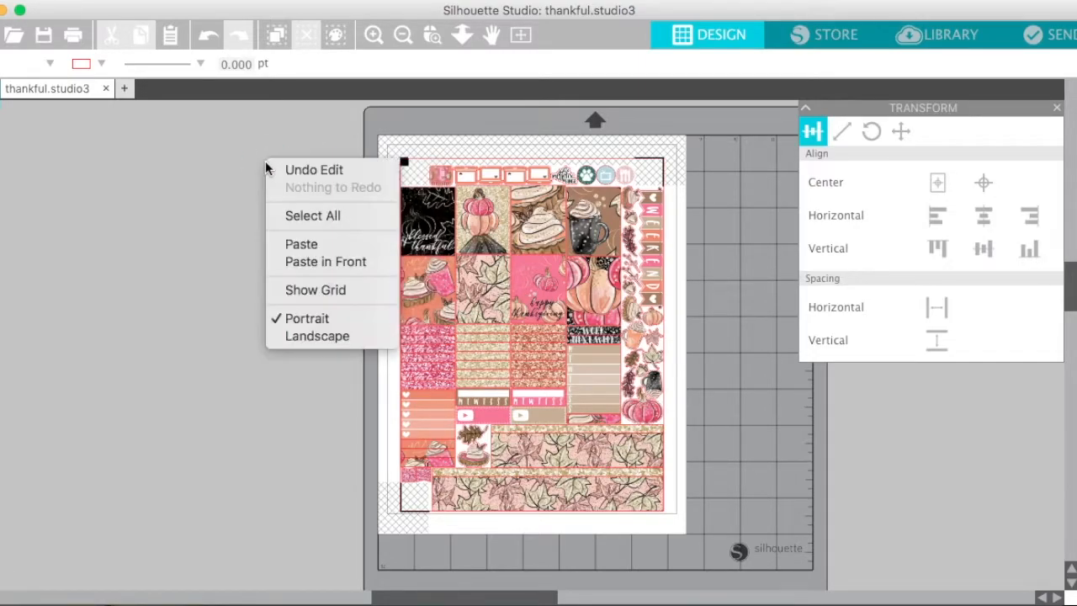
pyautogui.click(306, 217)
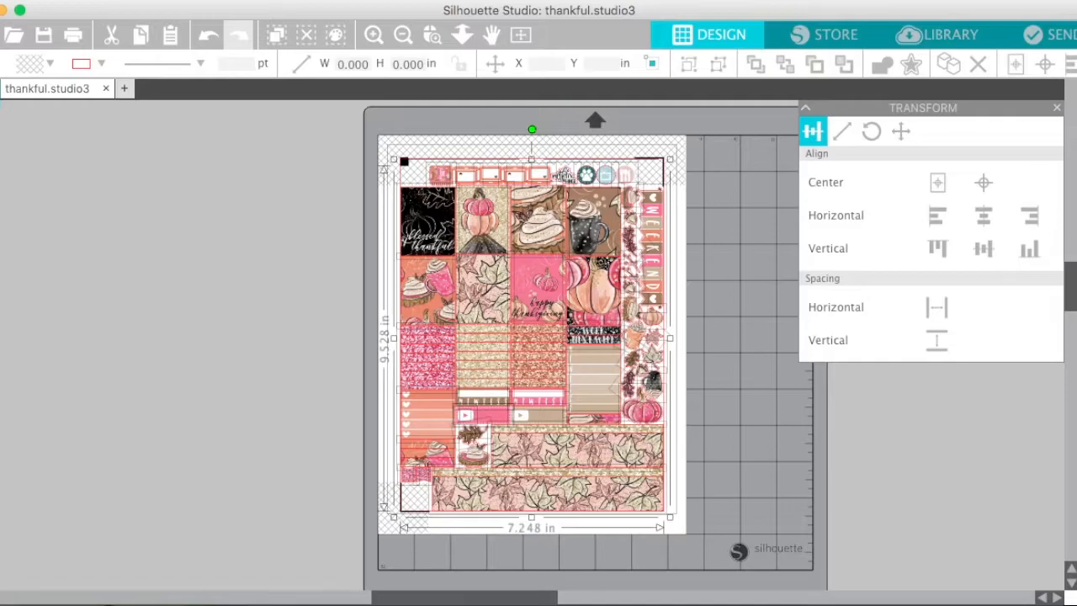
pyautogui.click(345, 321)
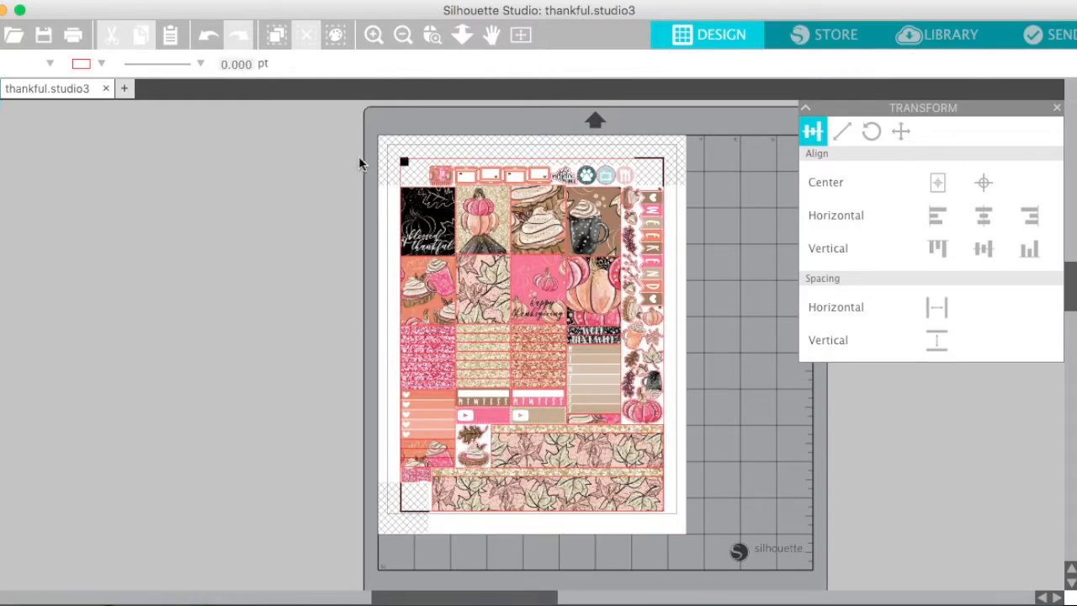
# Select all the stickers on the page and set their cut option to Cut Edge in the send setup
pyautogui.moveTo(363, 159); pyautogui.dragTo(739, 534)
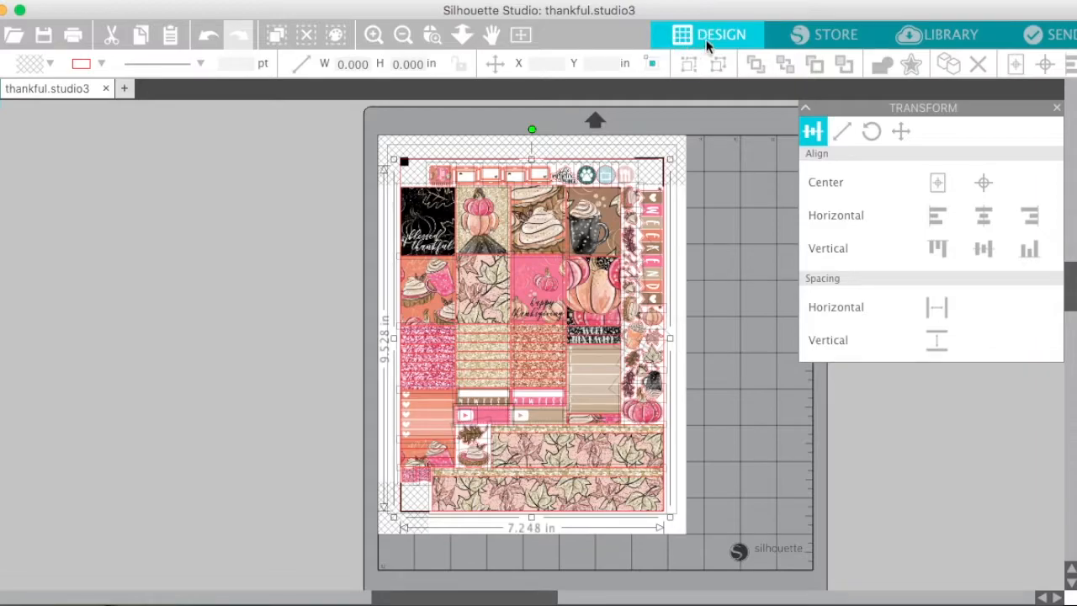
pyautogui.click(1058, 43)
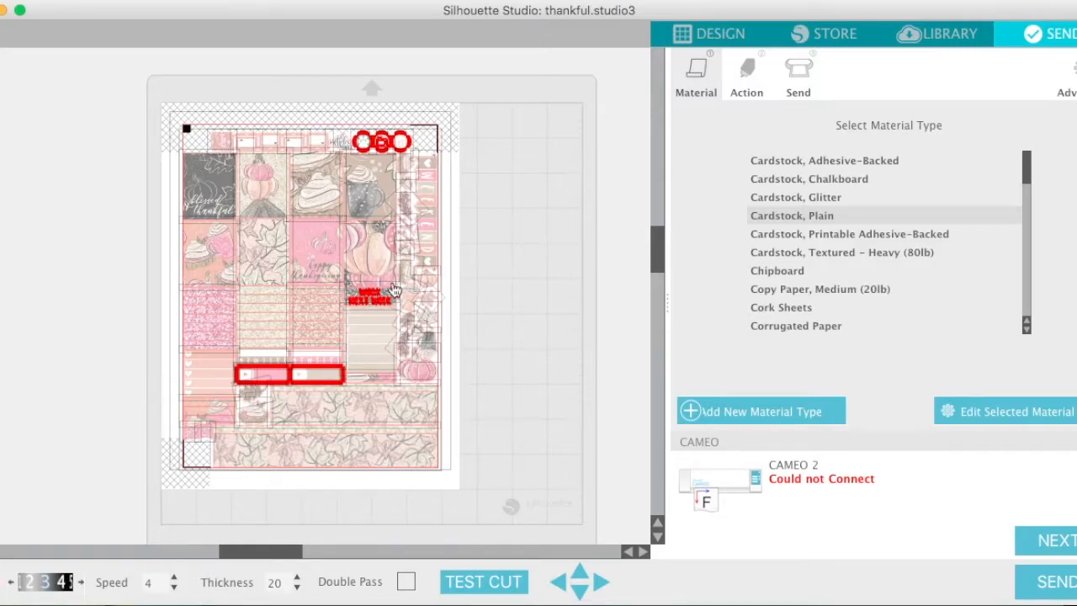
pyautogui.click(749, 76)
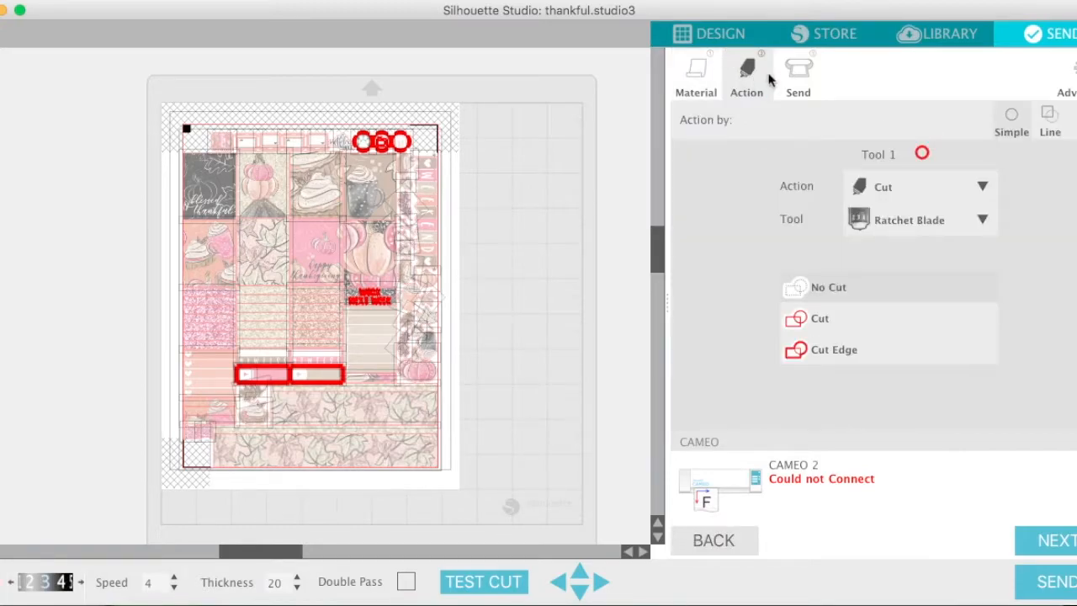
pyautogui.click(857, 350)
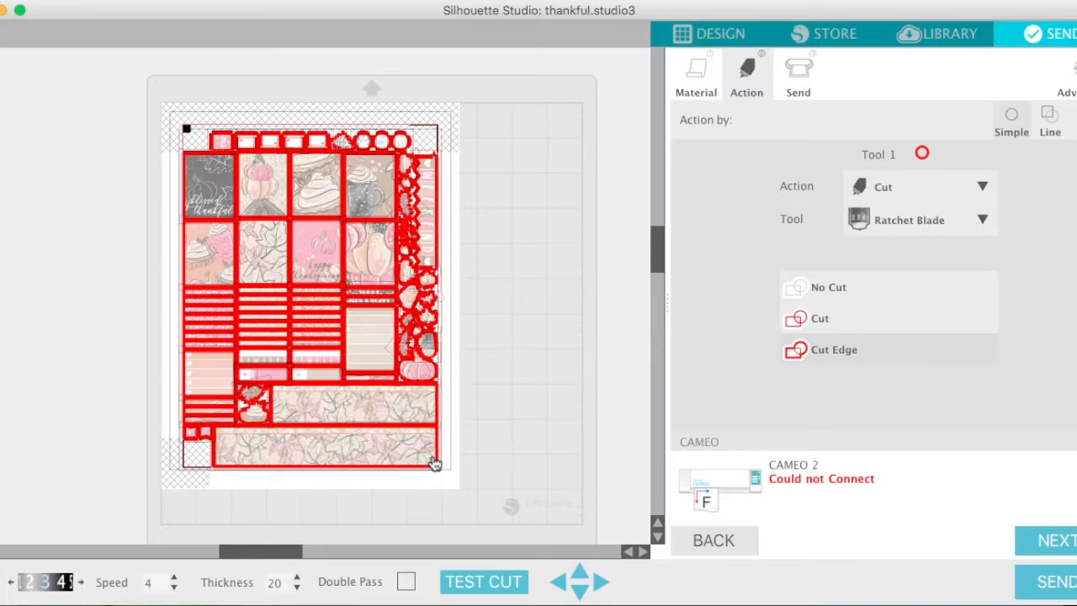
# Compare the Cut and No Cut previews of the selected stickers with Cut Edge, ending on Cut Edge
pyautogui.click(804, 318)
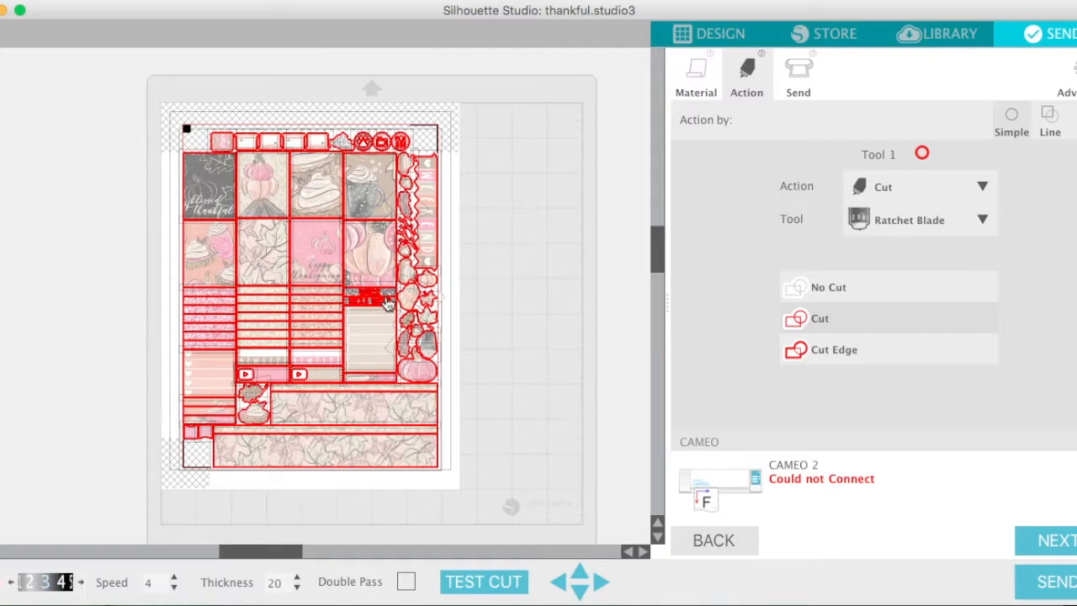
pyautogui.click(840, 287)
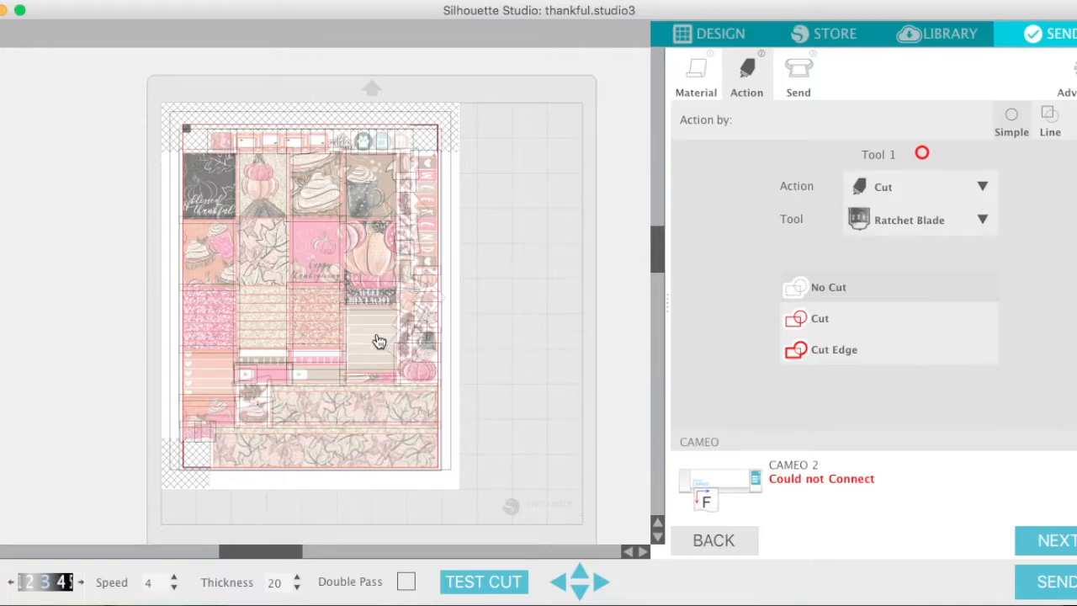
pyautogui.click(855, 358)
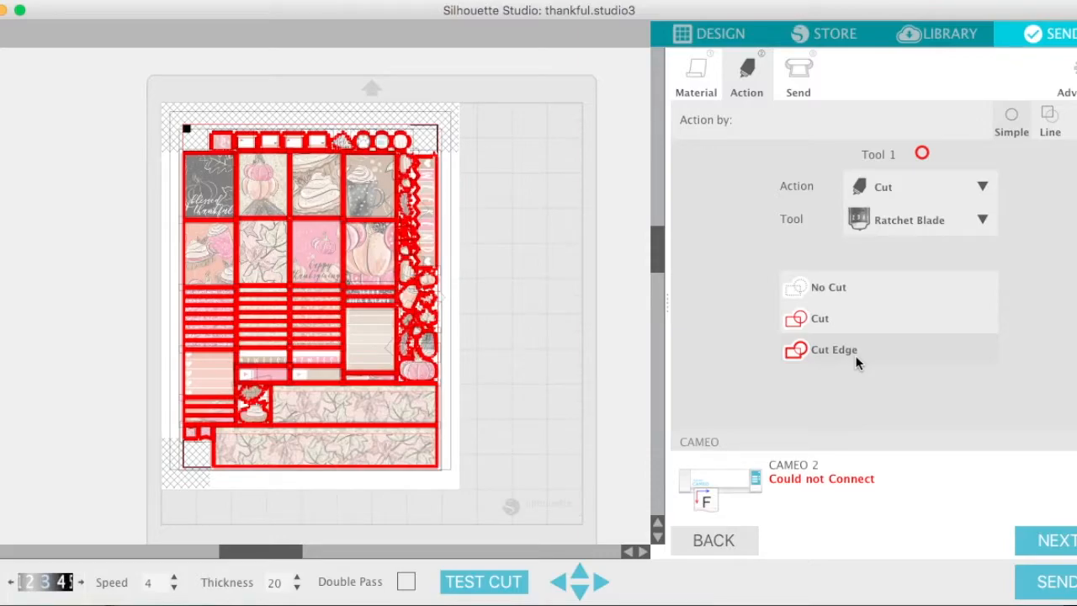
pyautogui.click(824, 325)
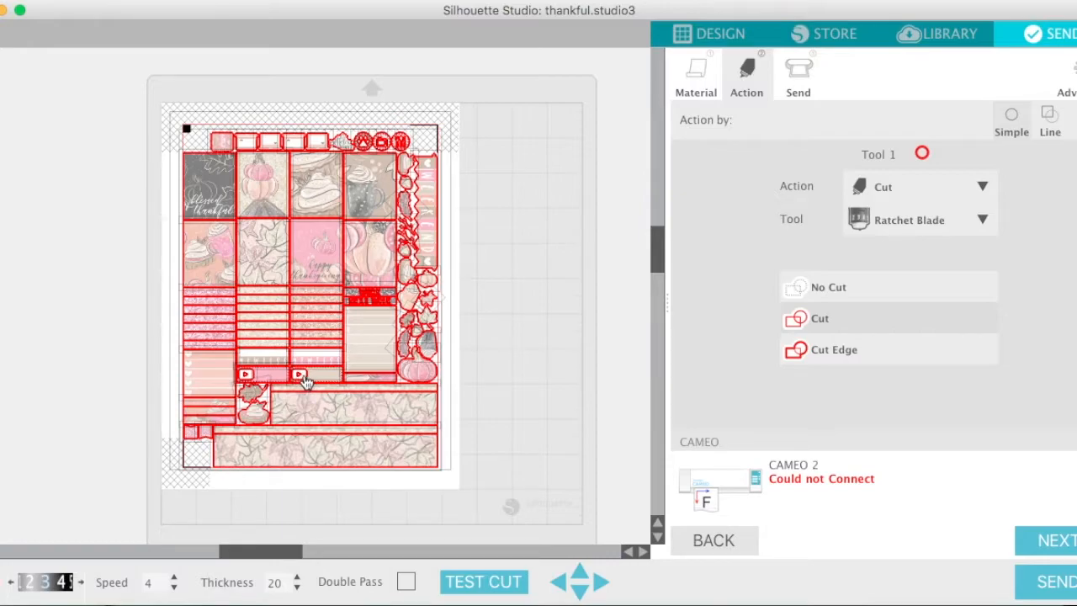
pyautogui.click(833, 359)
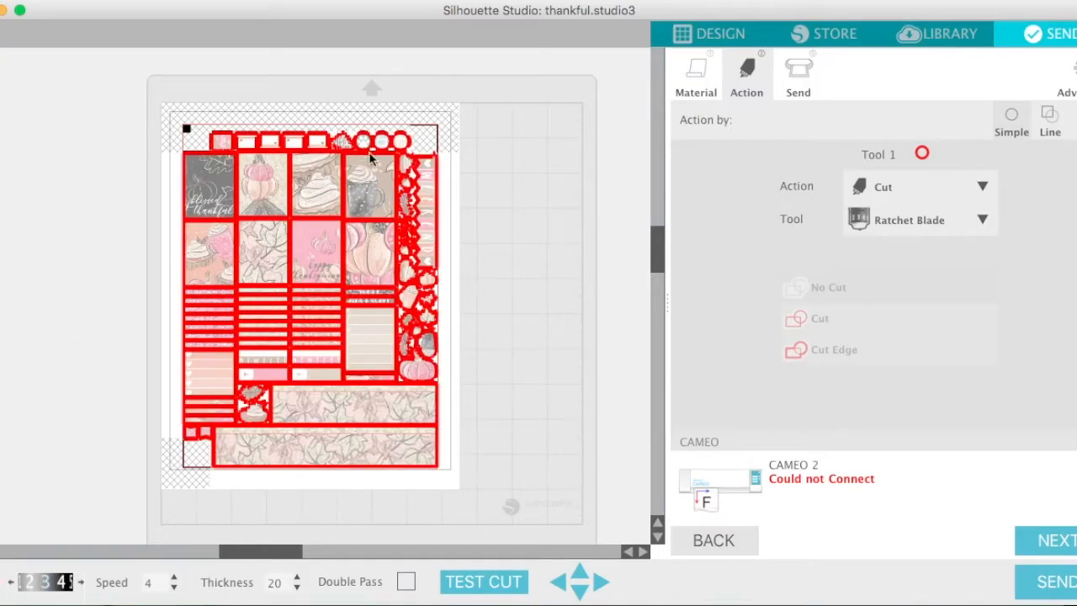
# Examine the stickers' cut lines at 200% zoom, from the central boxes through the leaf-patterned strips to the top row of icons
pyautogui.rightClick(455, 213)
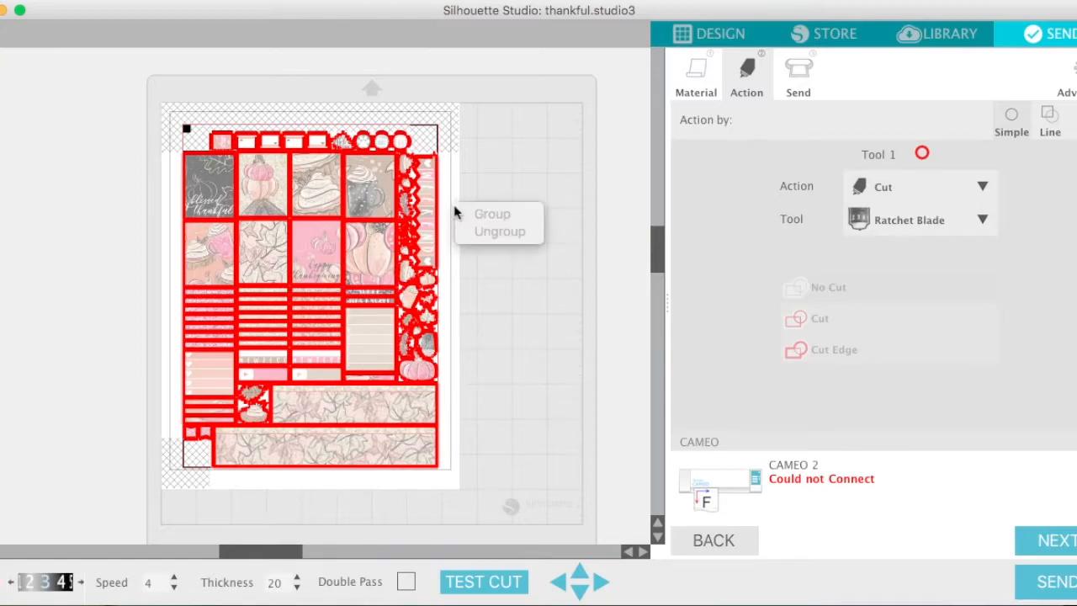
pyautogui.click(497, 170)
pyautogui.click(223, 0)
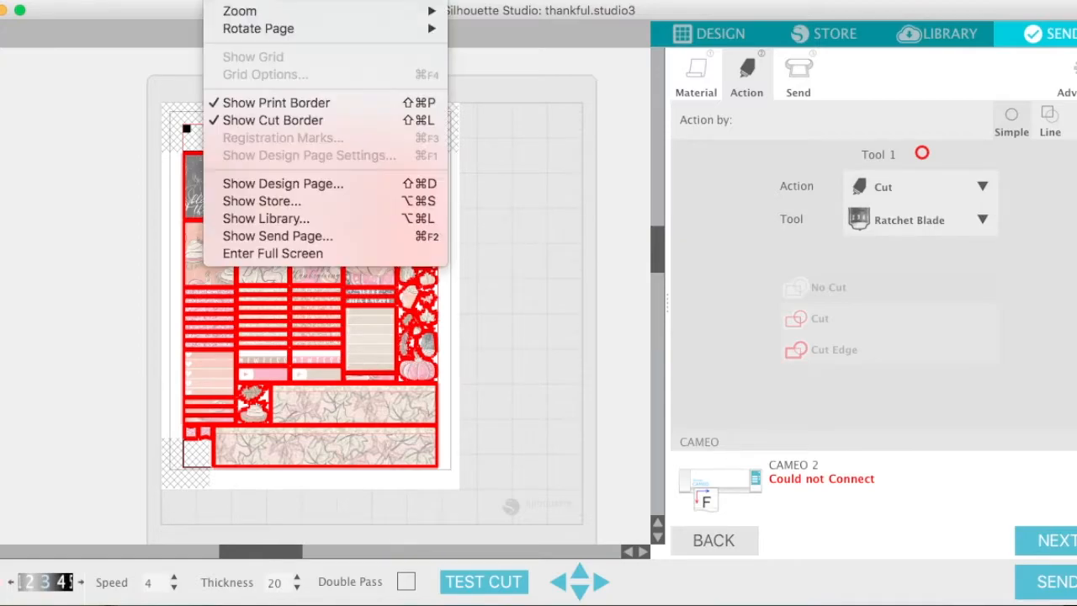
pyautogui.moveTo(338, 18)
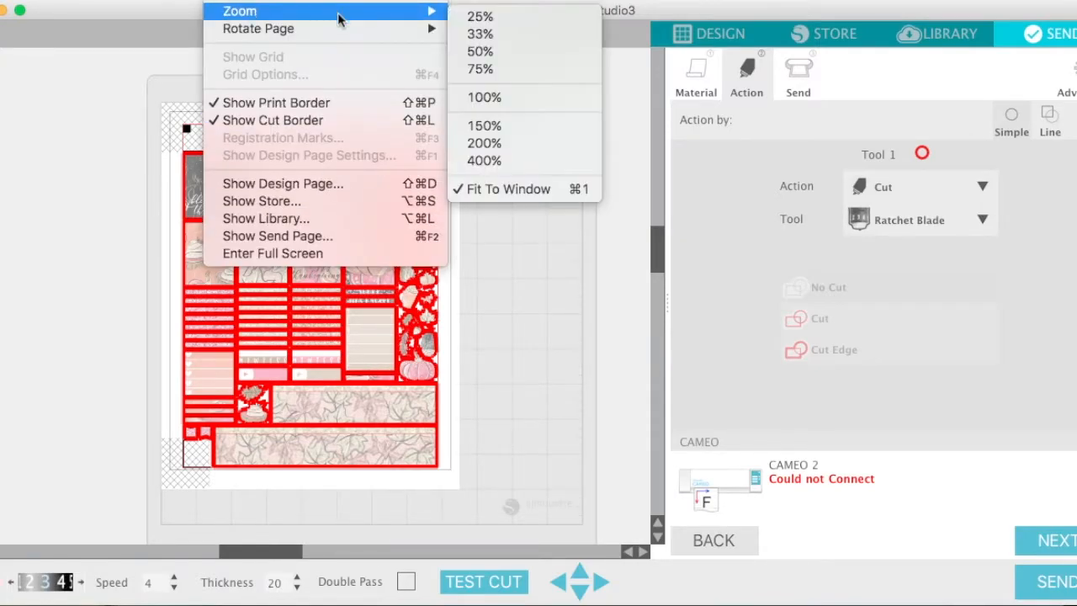
pyautogui.click(532, 144)
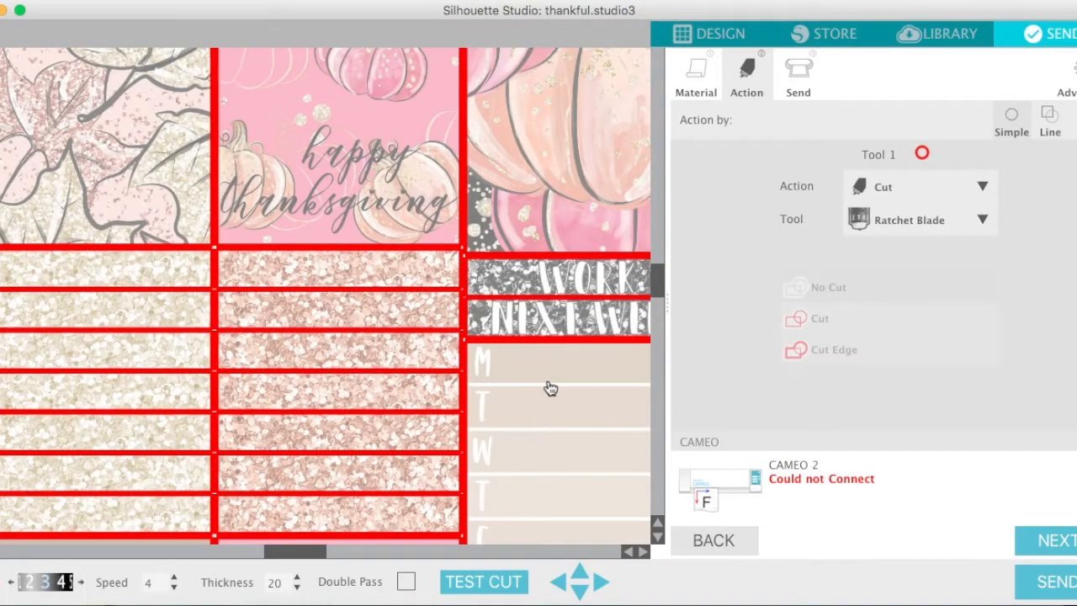
pyautogui.scroll(-8, 549, 388)
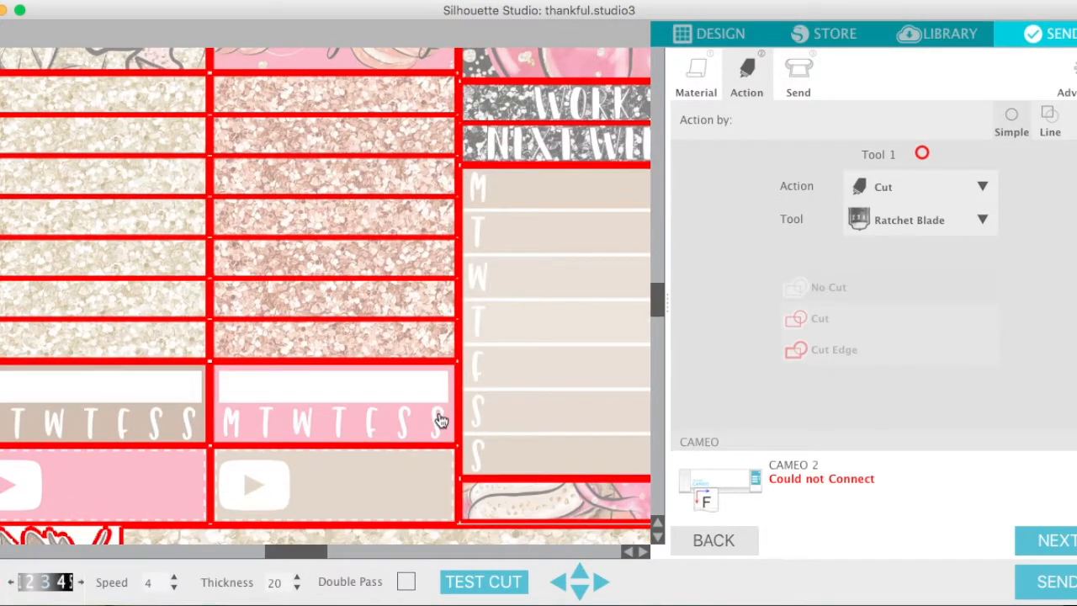
pyautogui.scroll(-10, 441, 420)
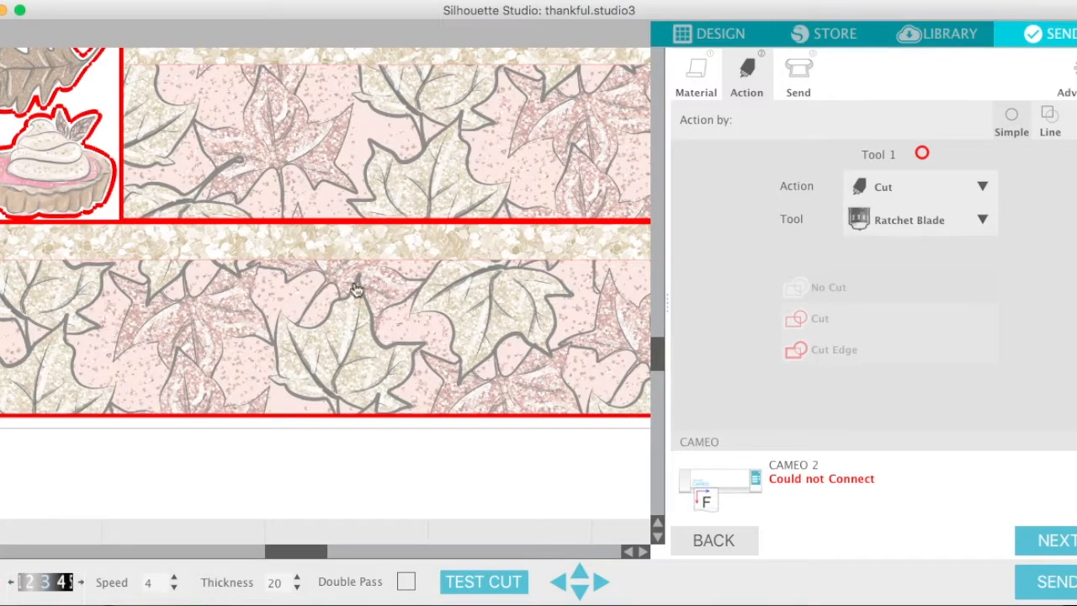
pyautogui.scroll(3, 367, 352)
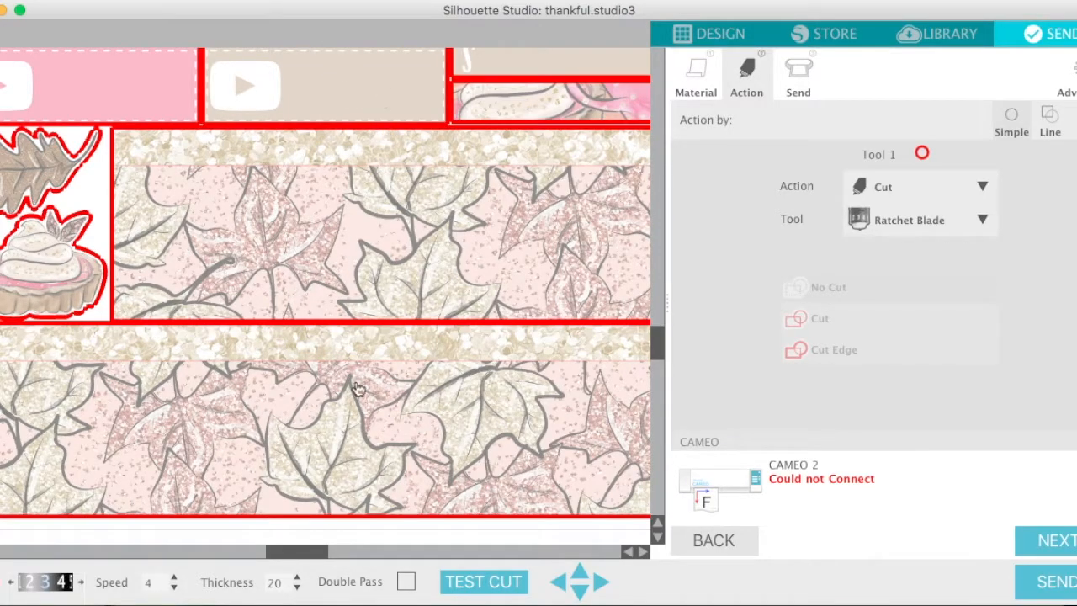
pyautogui.scroll(10, 418, 313)
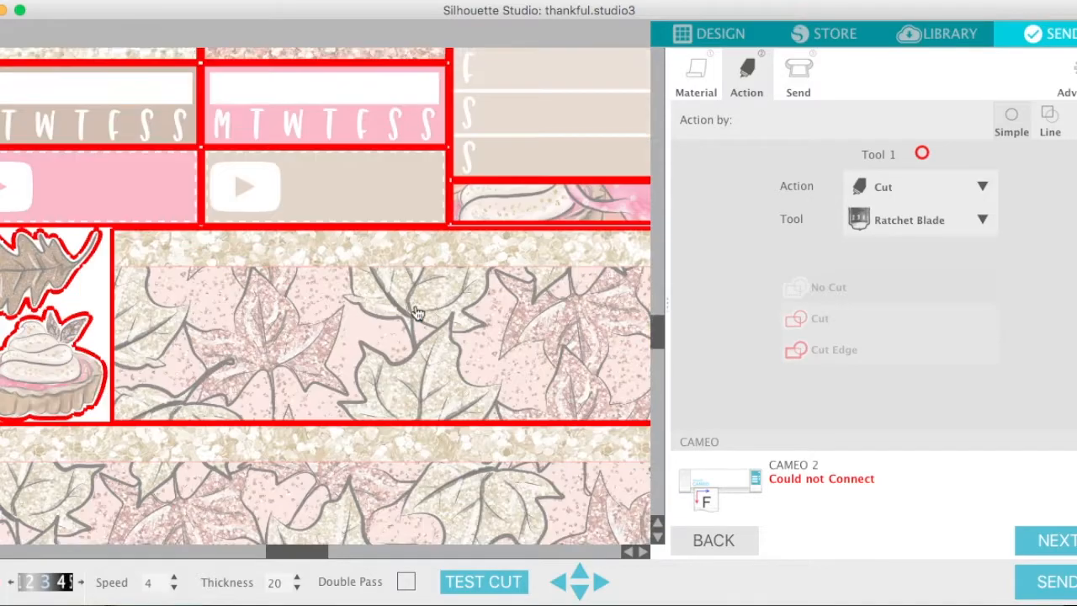
pyautogui.scroll(5, 418, 313)
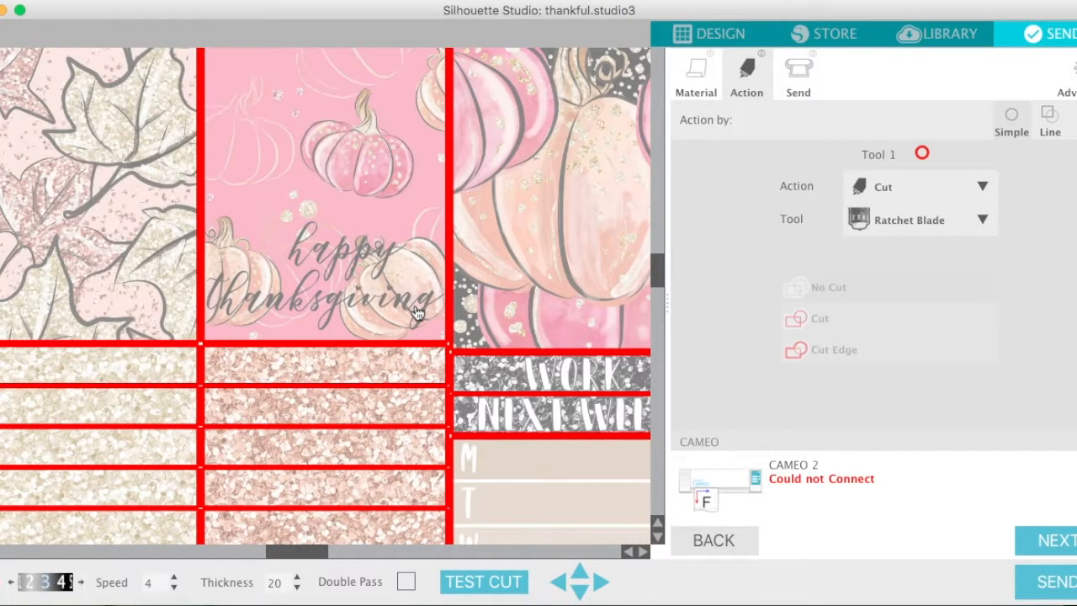
pyautogui.scroll(10, 419, 313)
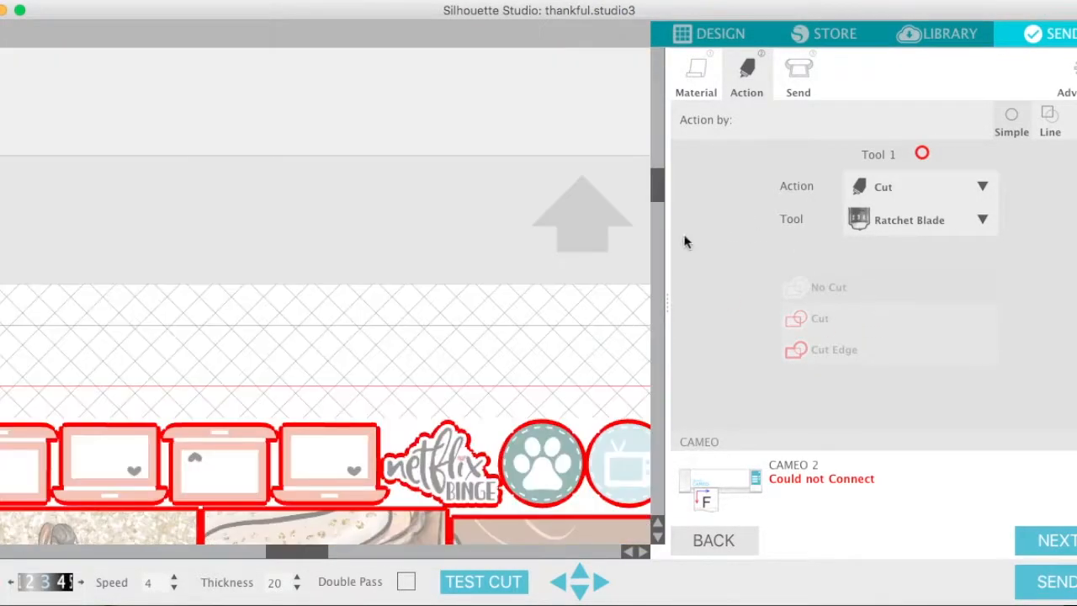
pyautogui.scroll(-2, 636, 447)
pyautogui.scroll(-2, 636, 447)
# Set the cutting material type to Sticker Paper, White
pyautogui.click(698, 70)
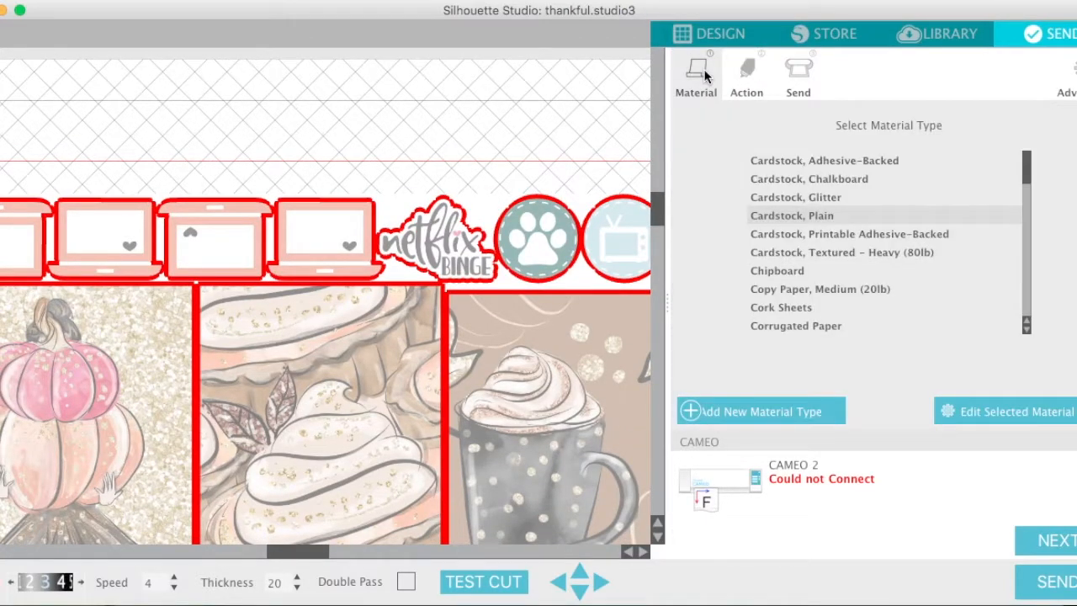
pyautogui.click(861, 253)
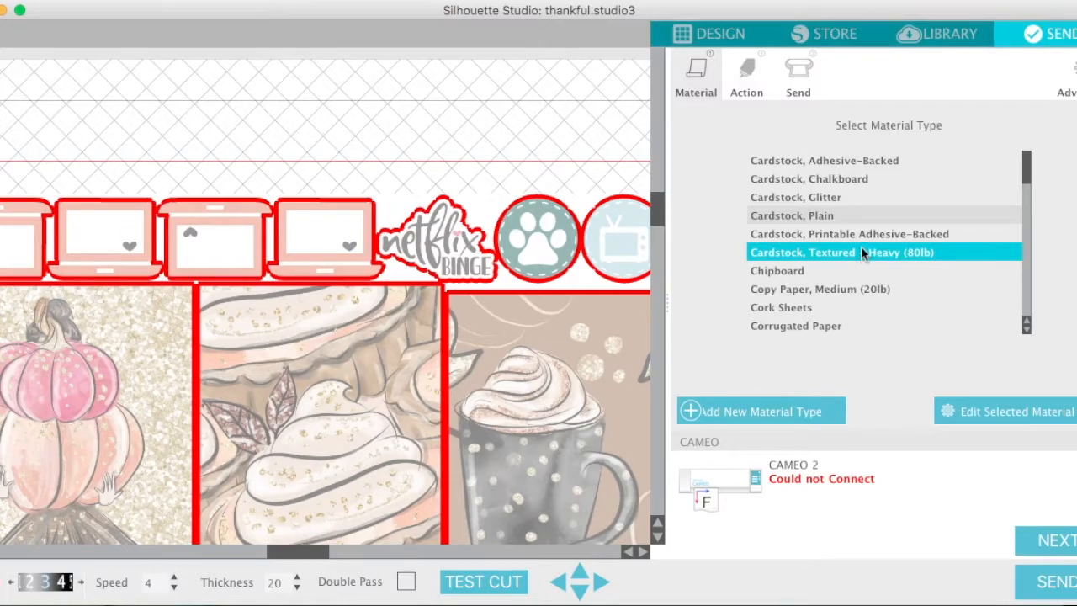
pyautogui.click(833, 182)
pyautogui.click(810, 270)
pyautogui.click(801, 305)
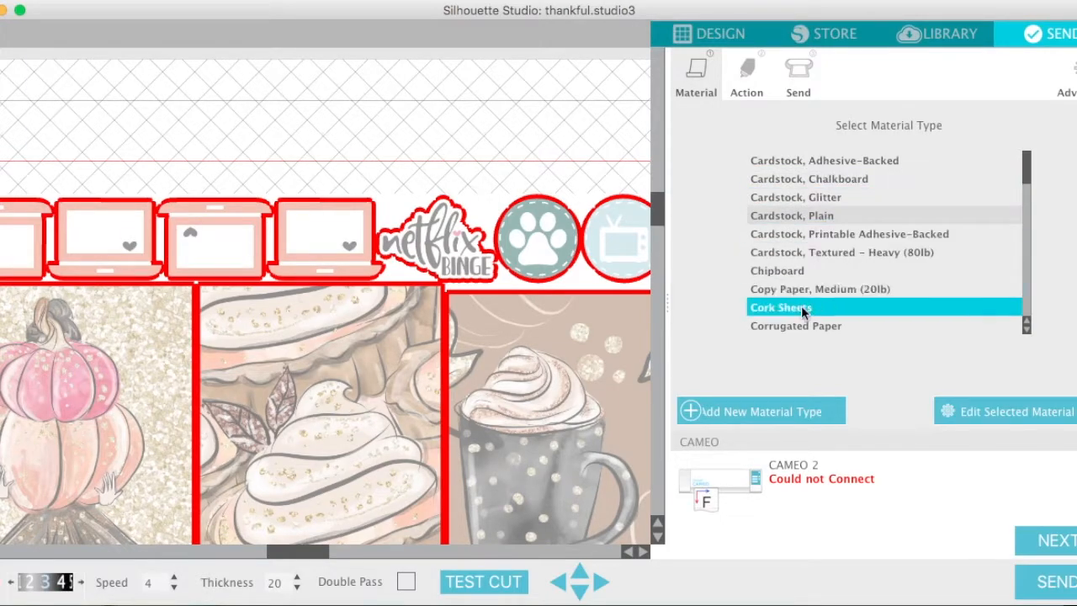
pyautogui.click(808, 288)
pyautogui.click(838, 236)
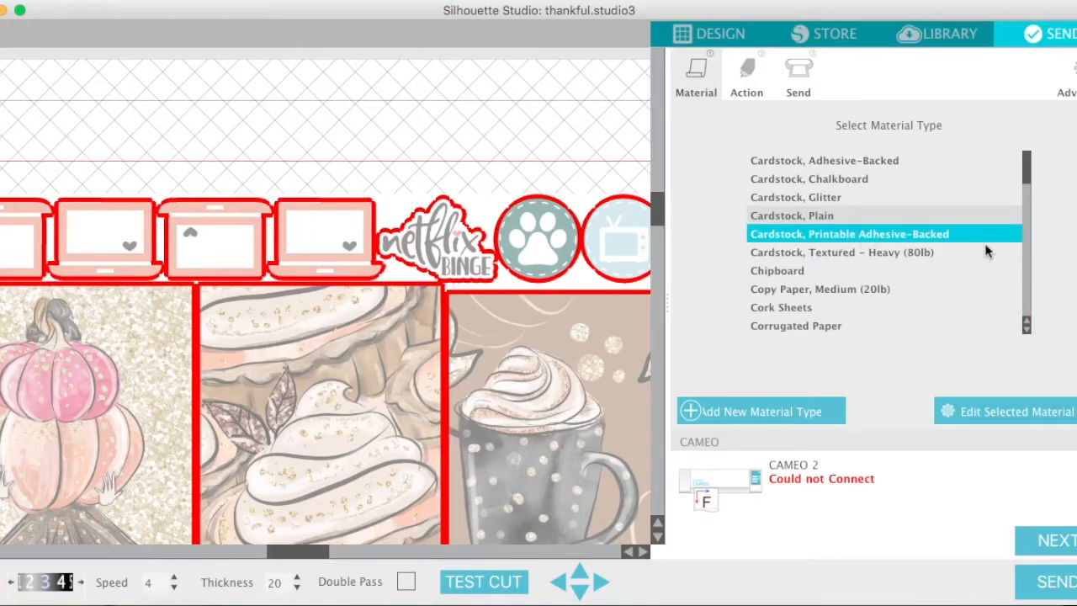
pyautogui.click(991, 160)
pyautogui.moveTo(1022, 163); pyautogui.dragTo(1027, 248)
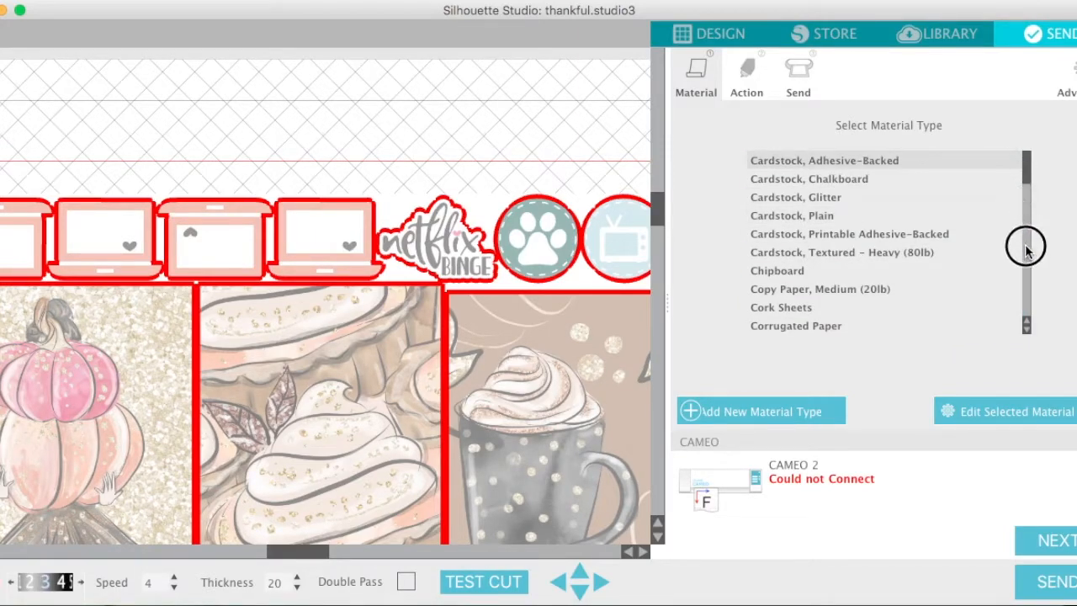
pyautogui.moveTo(1028, 176); pyautogui.dragTo(1027, 303)
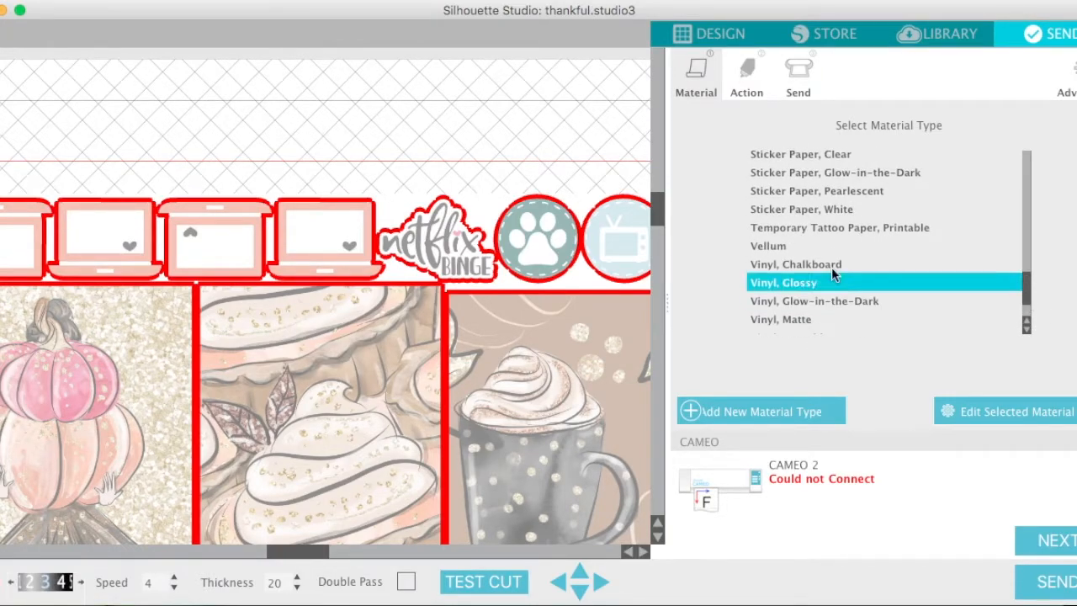
pyautogui.click(800, 210)
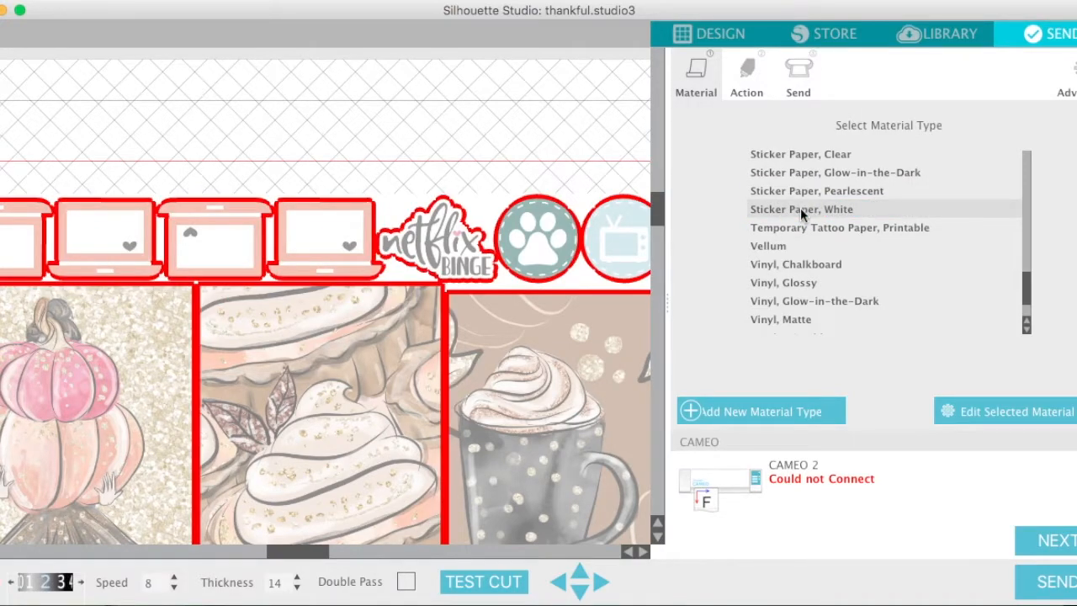
# Set the cut's blade depth to 3 and its speed to 5 on the send page
pyautogui.click(799, 73)
pyautogui.click(708, 72)
pyautogui.click(752, 84)
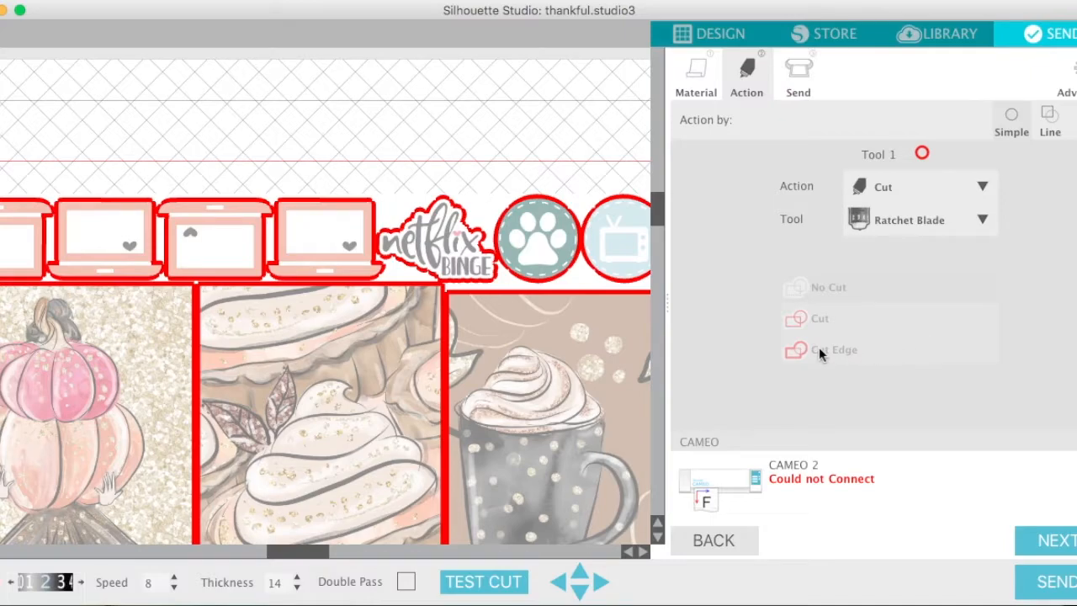
pyautogui.click(803, 89)
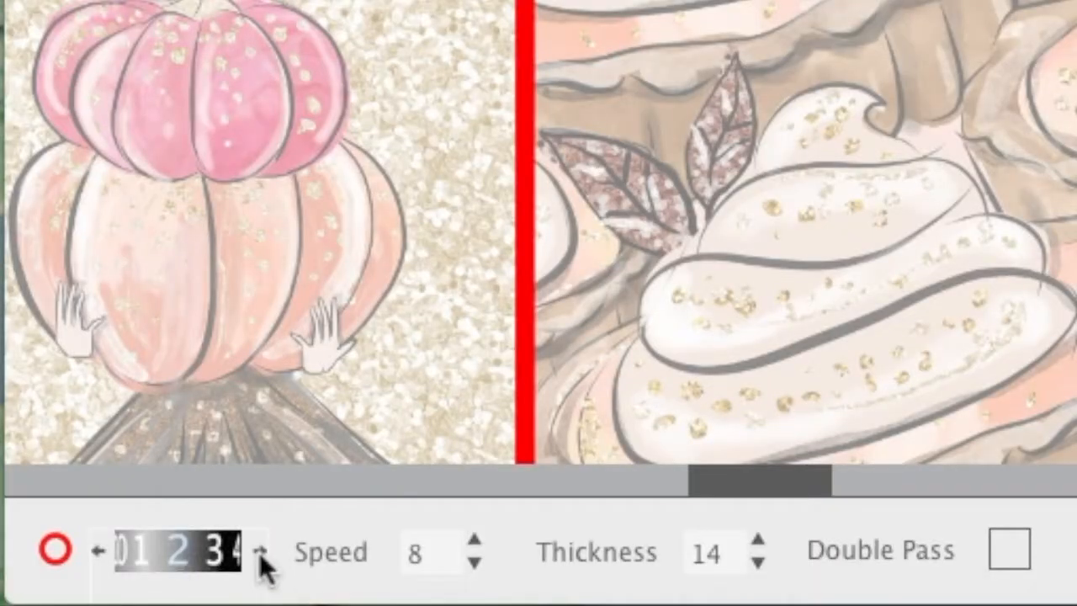
pyautogui.click(81, 582)
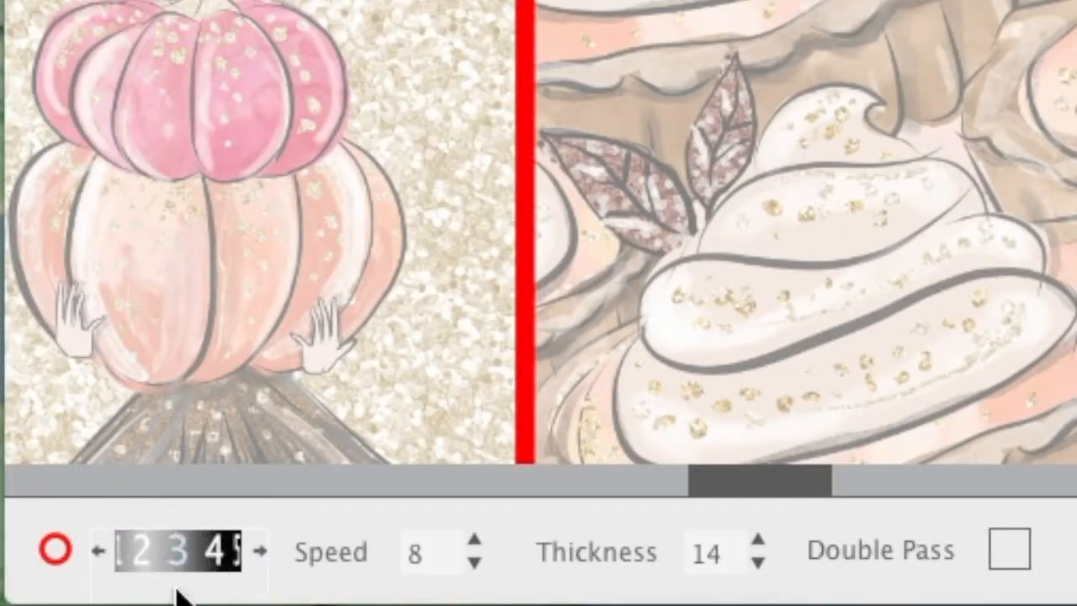
pyautogui.click(475, 561)
pyautogui.click(475, 561)
pyautogui.click(476, 561)
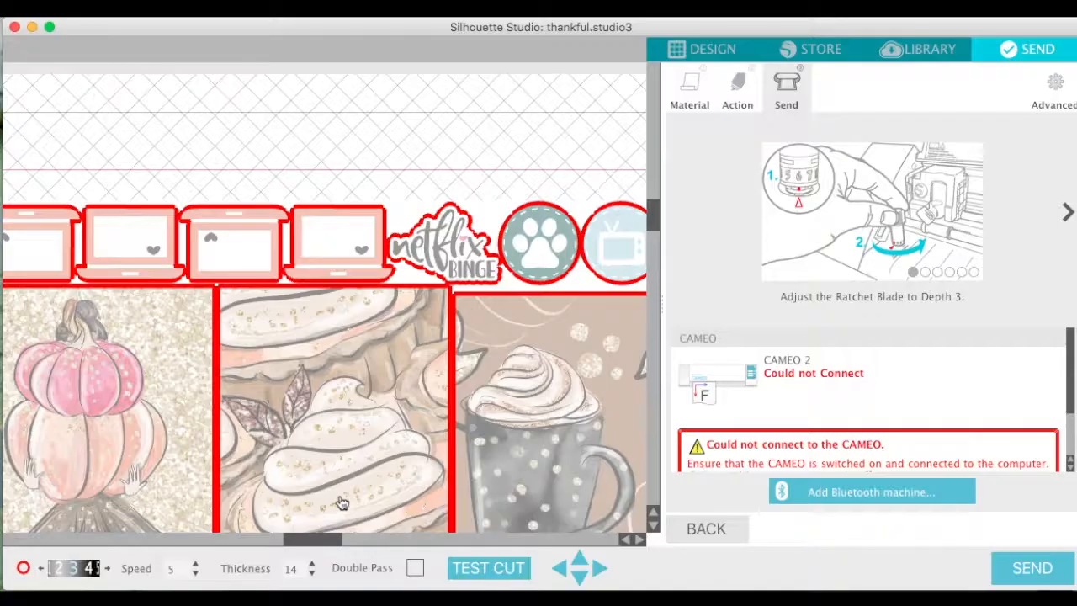
# Examine the cut lines from the weekend banner through the fall icons down to the wide leaf-patterned strips
pyautogui.moveTo(654, 234); pyautogui.dragTo(657, 352)
pyautogui.moveTo(311, 539); pyautogui.dragTo(376, 537)
pyautogui.moveTo(645, 342); pyautogui.dragTo(641, 266)
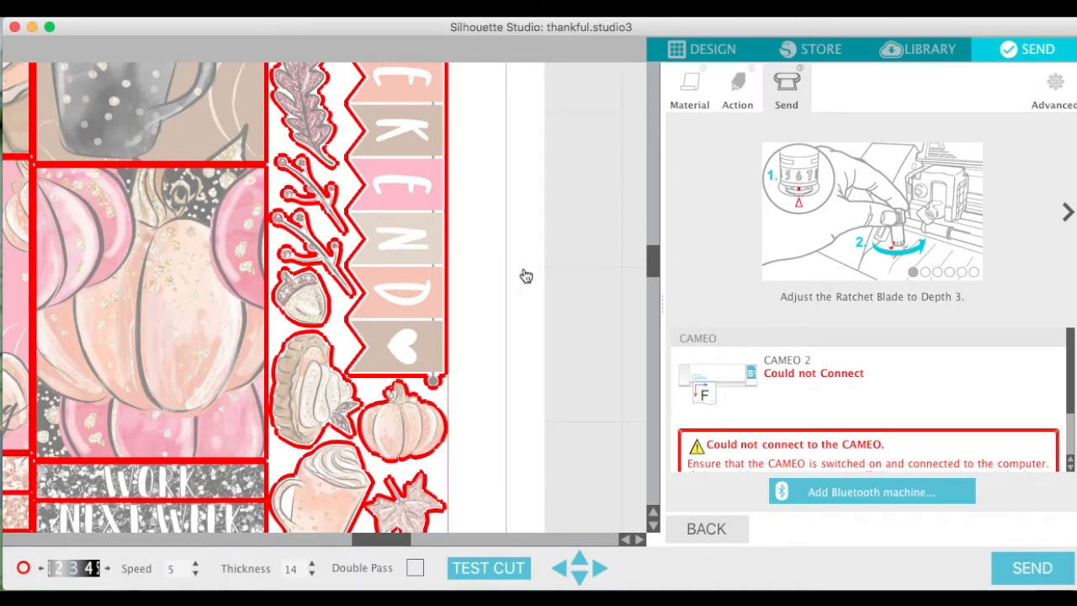
pyautogui.moveTo(654, 268); pyautogui.dragTo(654, 315)
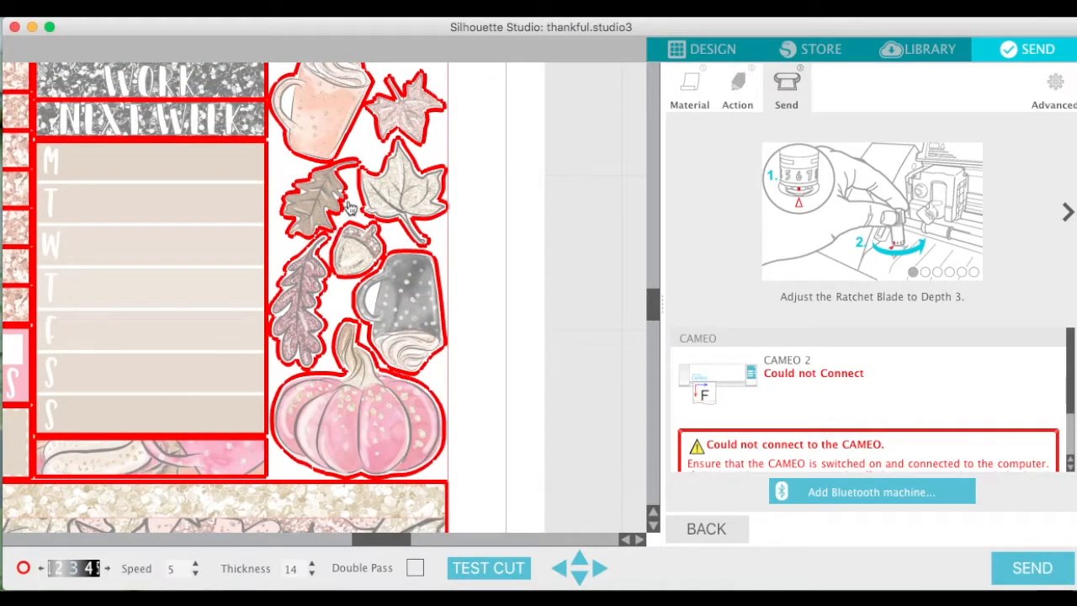
pyautogui.moveTo(656, 317); pyautogui.dragTo(656, 325)
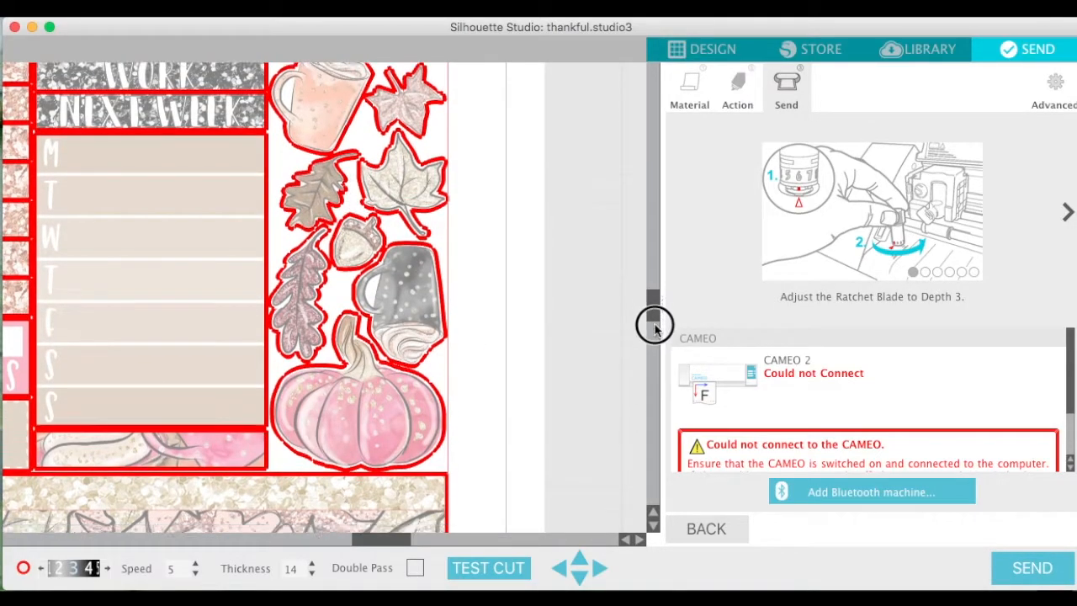
pyautogui.click(655, 327)
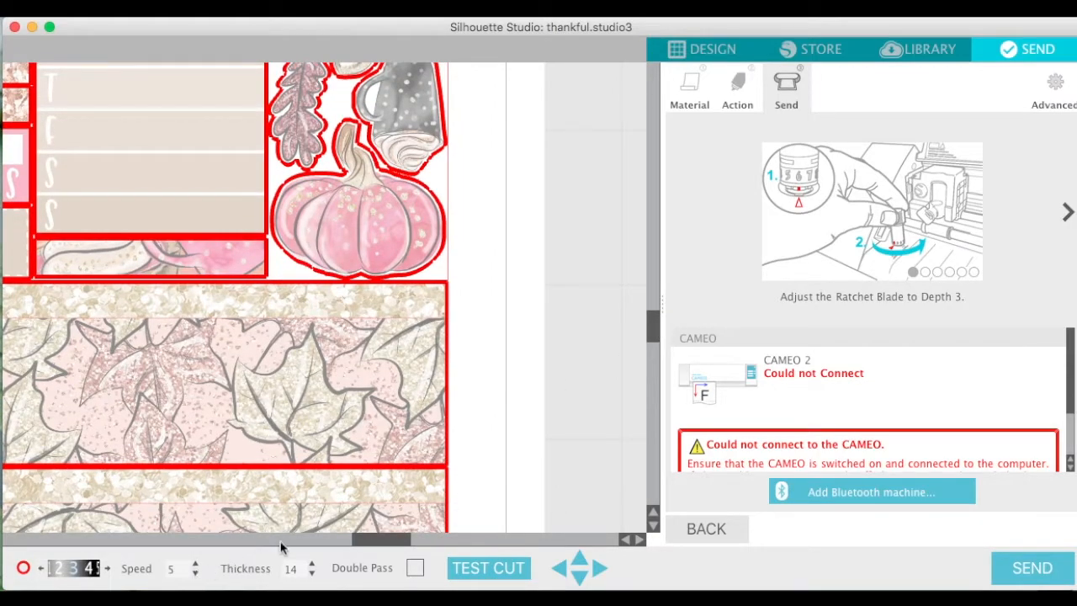
pyautogui.moveTo(378, 541); pyautogui.dragTo(282, 547)
# Lower the cut speed to 3 and the material thickness to 9
pyautogui.click(480, 524)
pyautogui.click(480, 524)
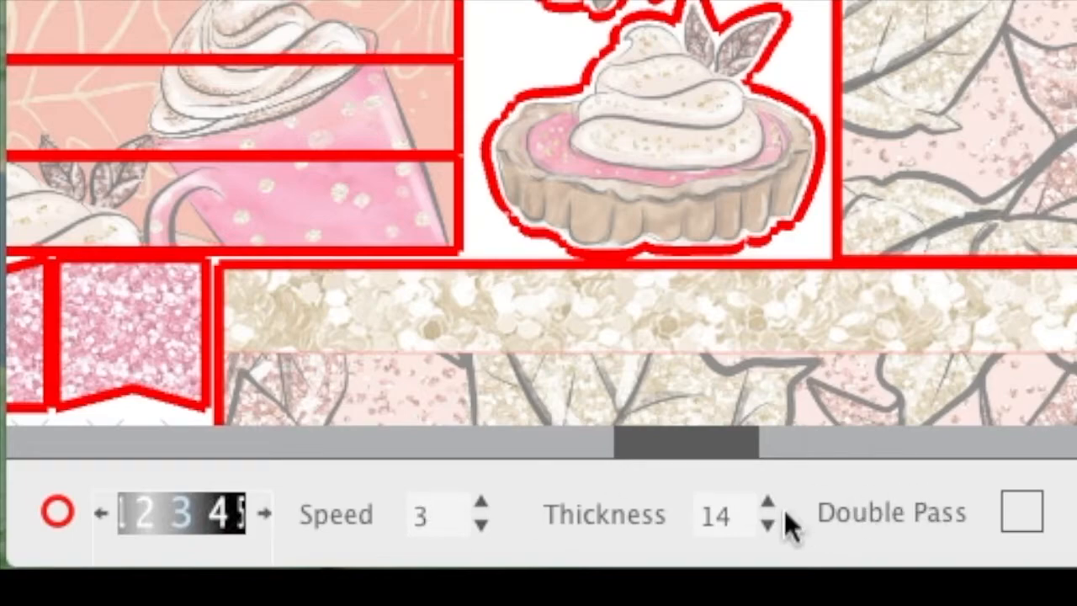
pyautogui.click(769, 527)
pyautogui.click(770, 527)
pyautogui.click(770, 527)
pyautogui.click(770, 526)
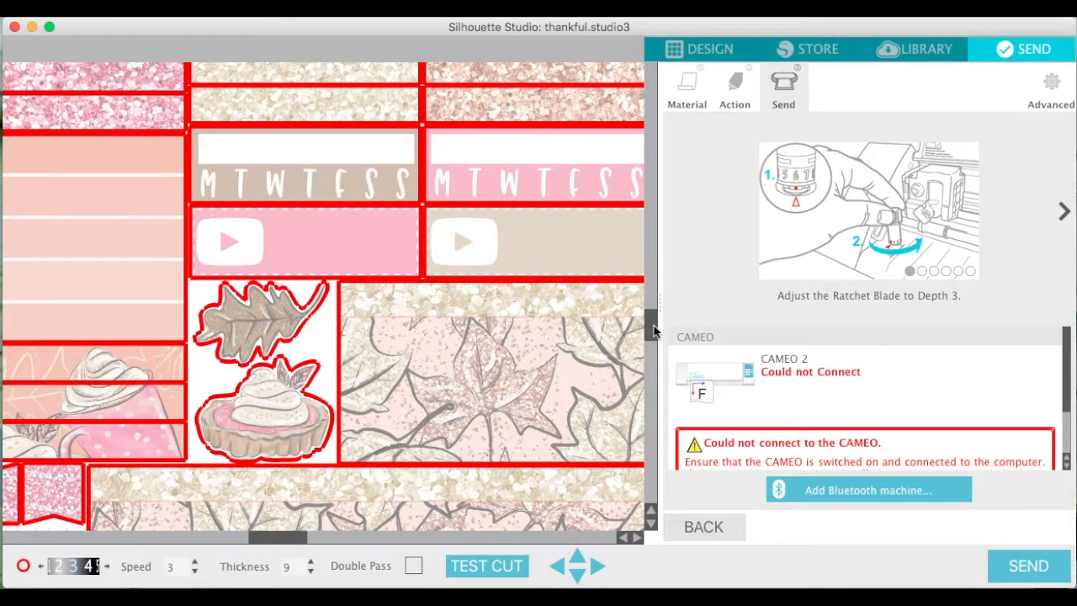
pyautogui.moveTo(650, 325); pyautogui.dragTo(647, 246)
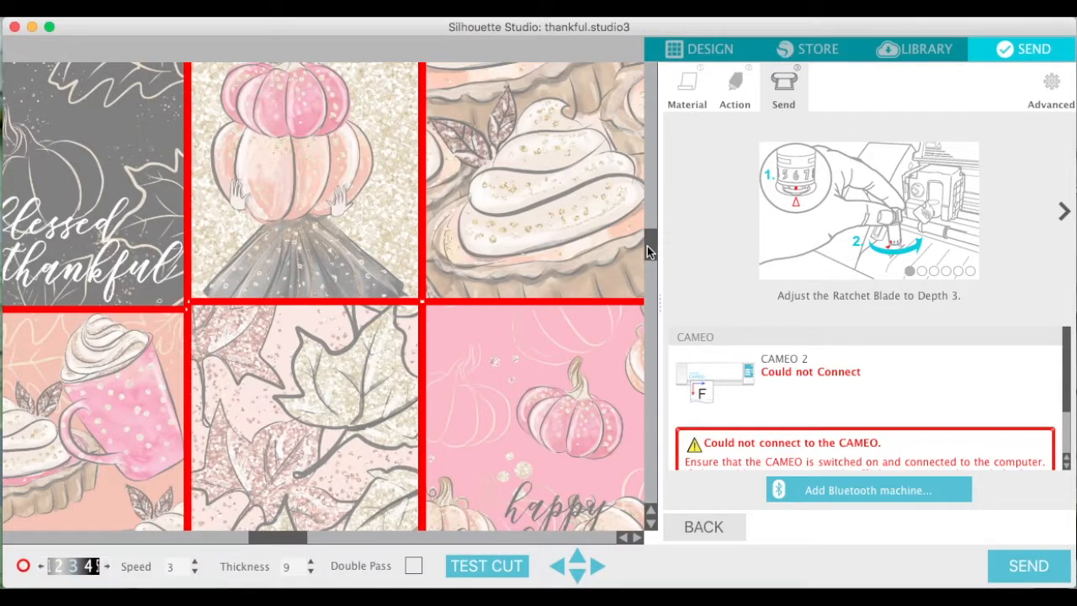